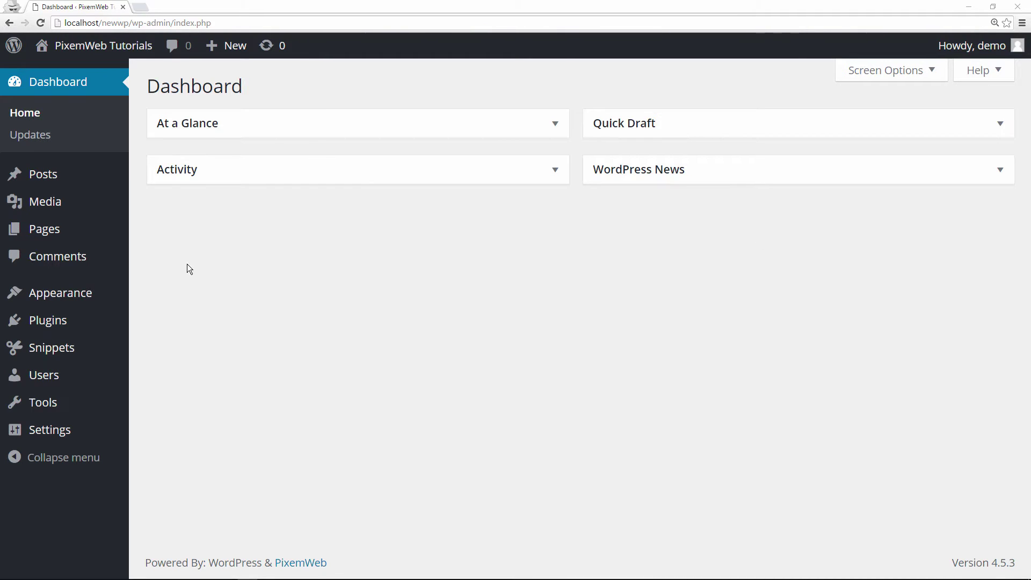
# Open the theme file editor on the Evo Pro stylesheet (style.css) and check the available themes
pyautogui.moveTo(61, 291)
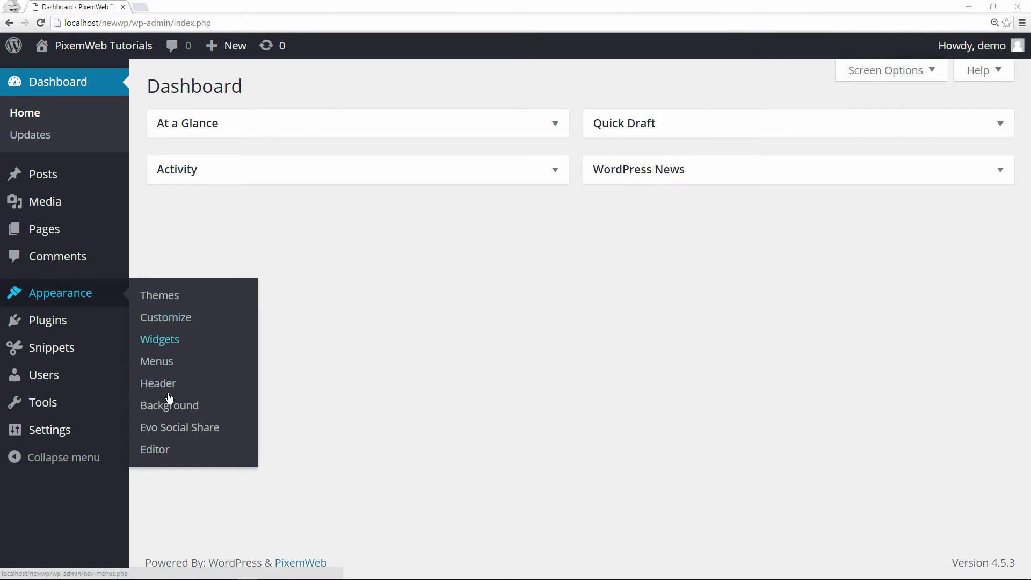
pyautogui.click(156, 456)
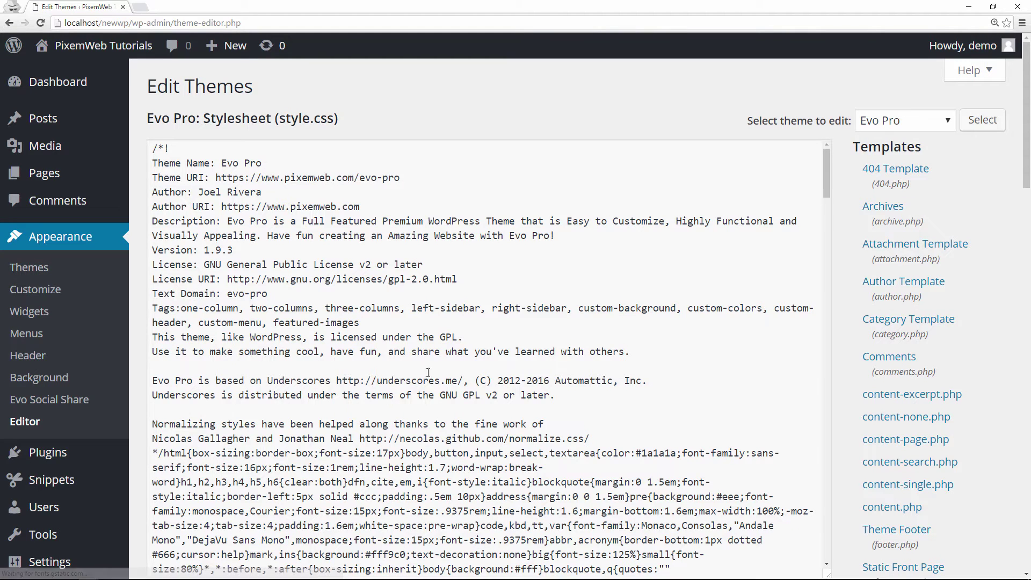
pyautogui.click(917, 121)
pyautogui.scroll(-3, 884, 365)
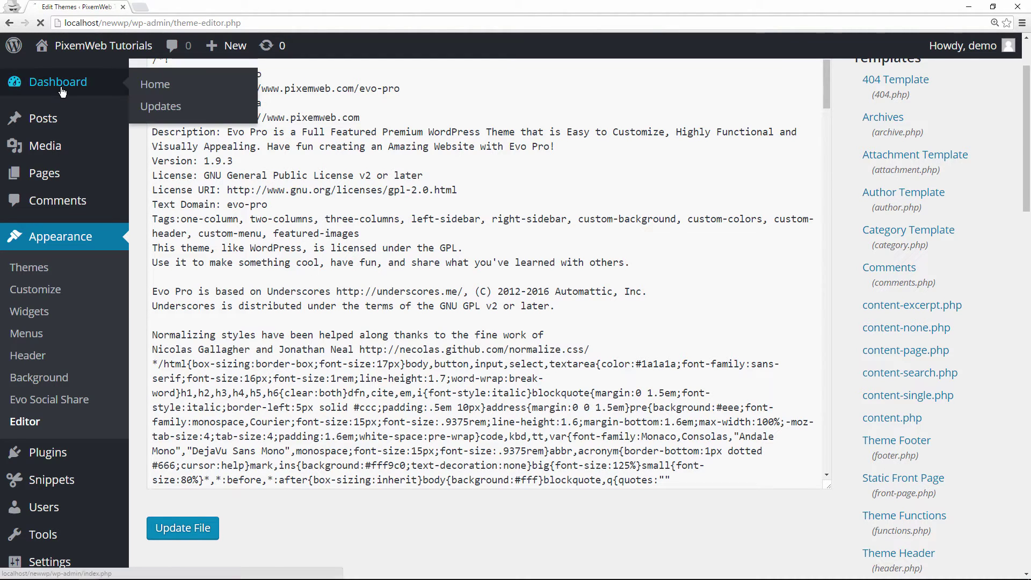
# Go back to the Dashboard home without changing the stylesheet
pyautogui.click(155, 85)
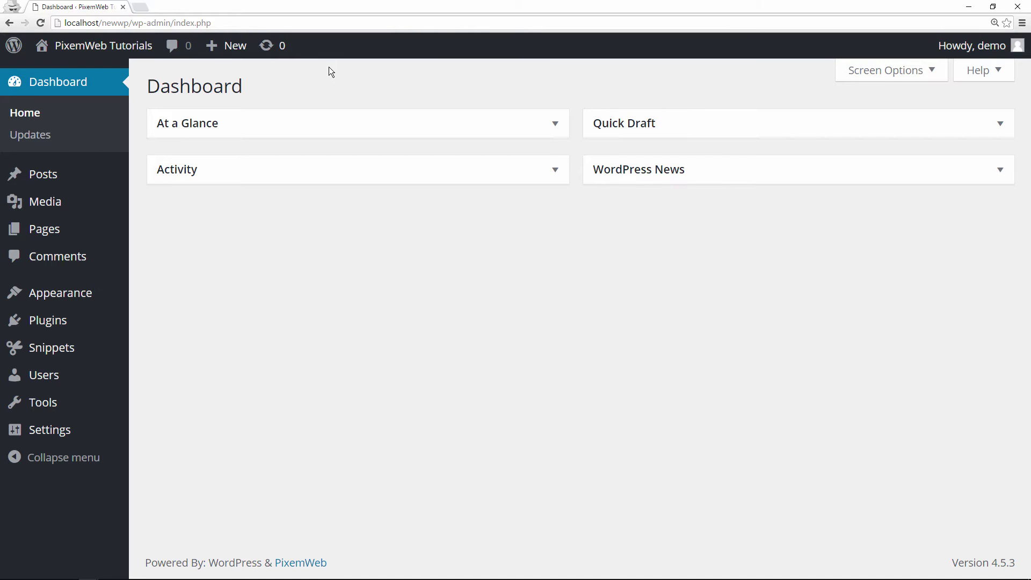
# Show the Installed Plugins list with the Code Snippets and WP-Sweep plugins
pyautogui.moveTo(37, 319)
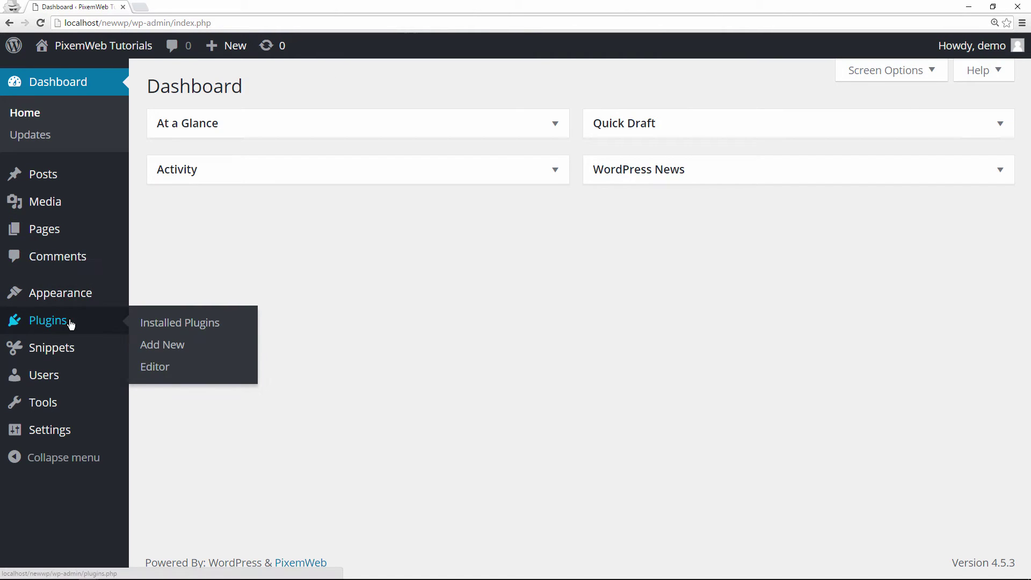
pyautogui.click(156, 326)
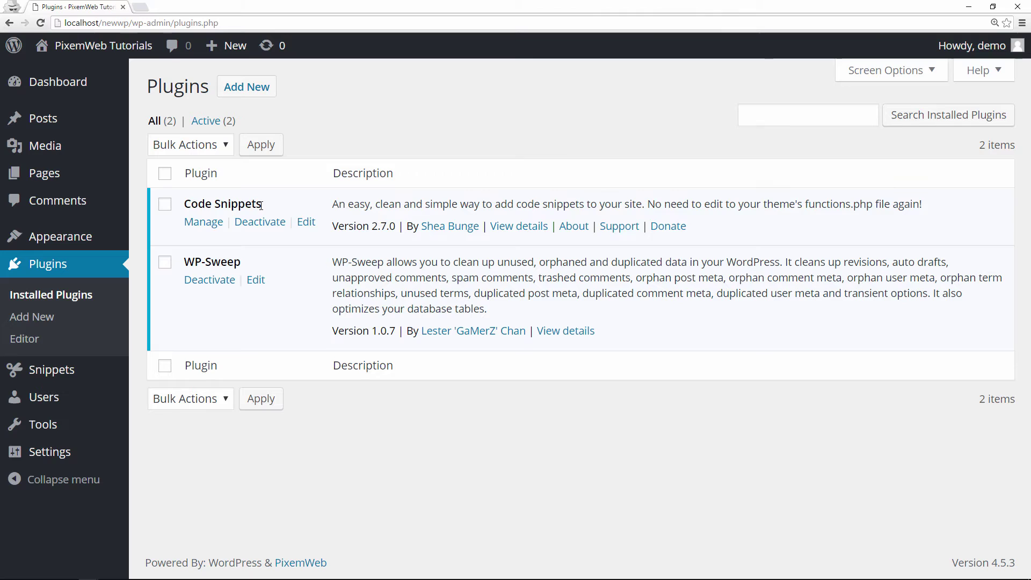
pyautogui.moveTo(40, 370)
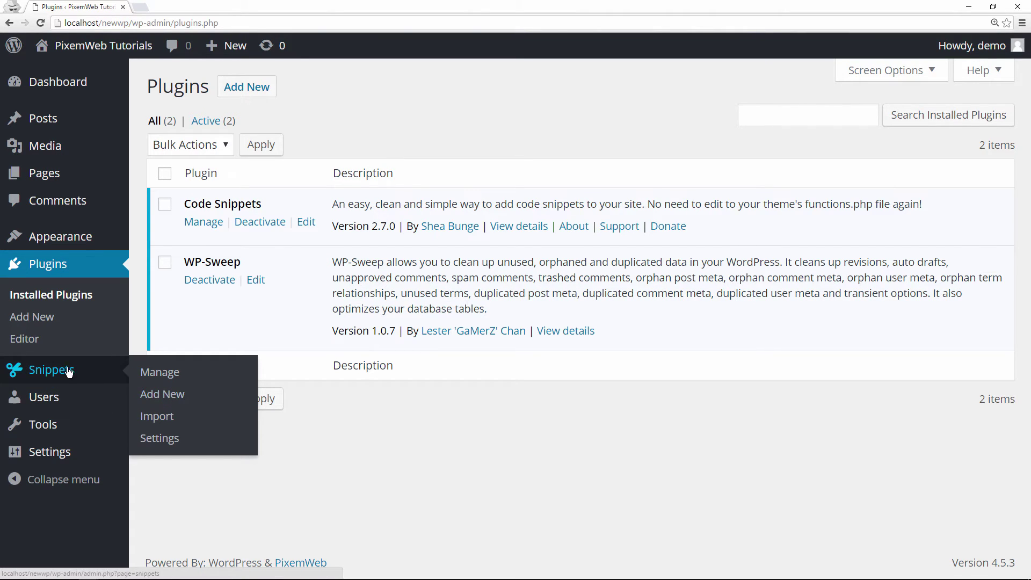
# Add a new snippet titled 'Image 100 Percent', leaving its code area empty
pyautogui.click(151, 396)
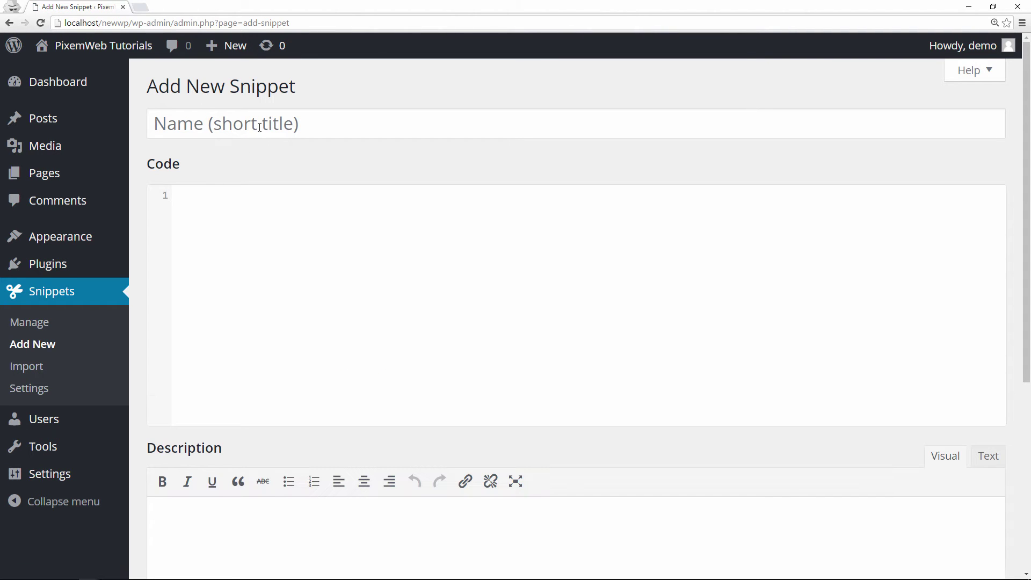
pyautogui.click(260, 127)
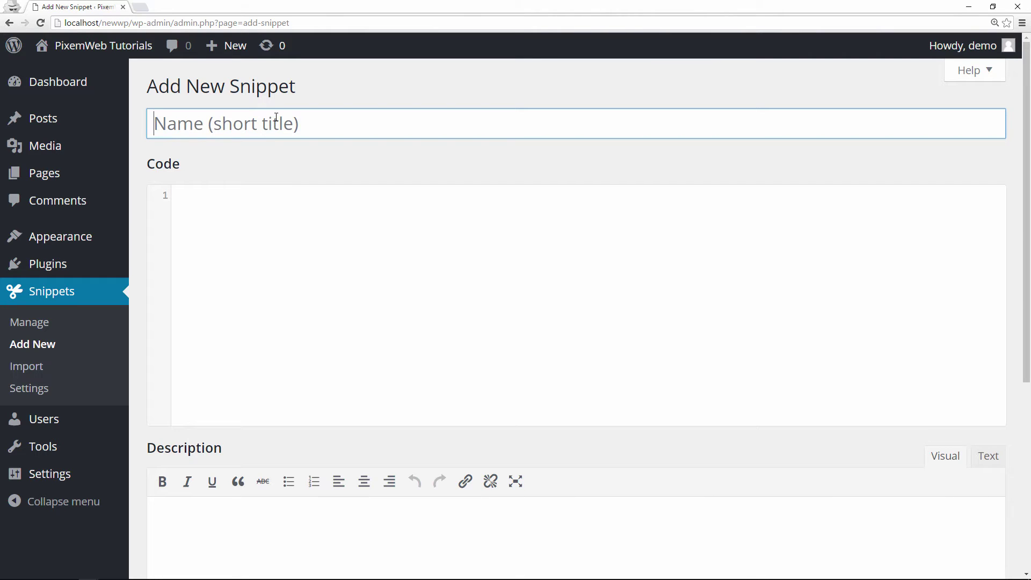
pyautogui.write('Image')
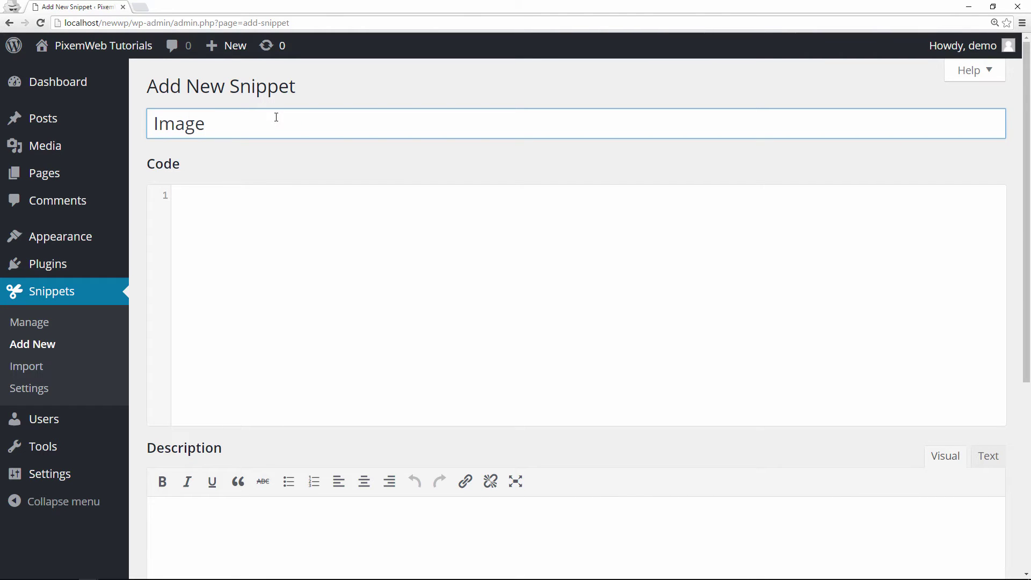
pyautogui.write(' 100%')
pyautogui.press('BackSpace')
pyautogui.write('Pwer')
pyautogui.press('BackSpace')
pyautogui.press('BackSpace')
pyautogui.press('BackSpace')
pyautogui.write('ercent')
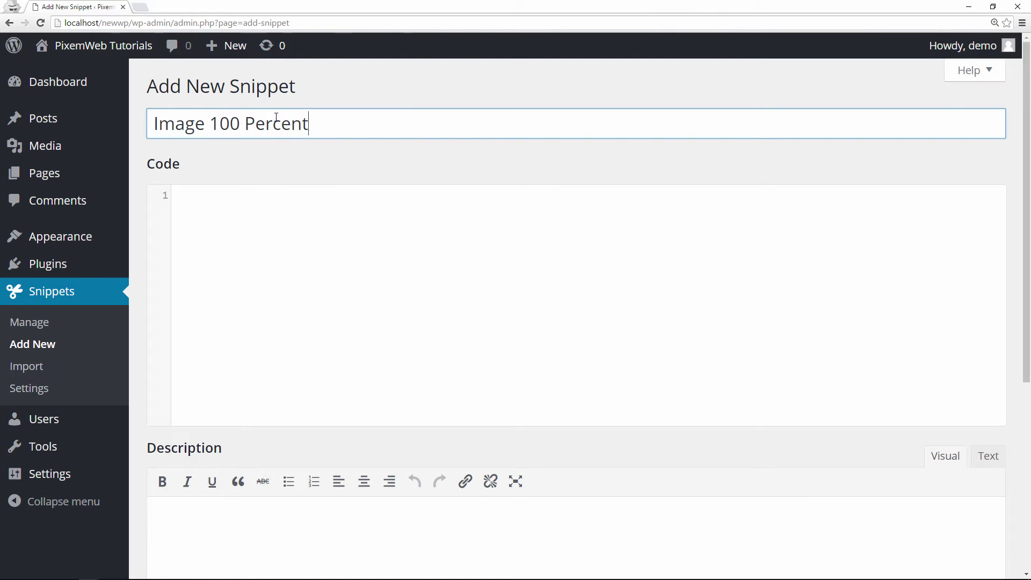
pyautogui.click(287, 210)
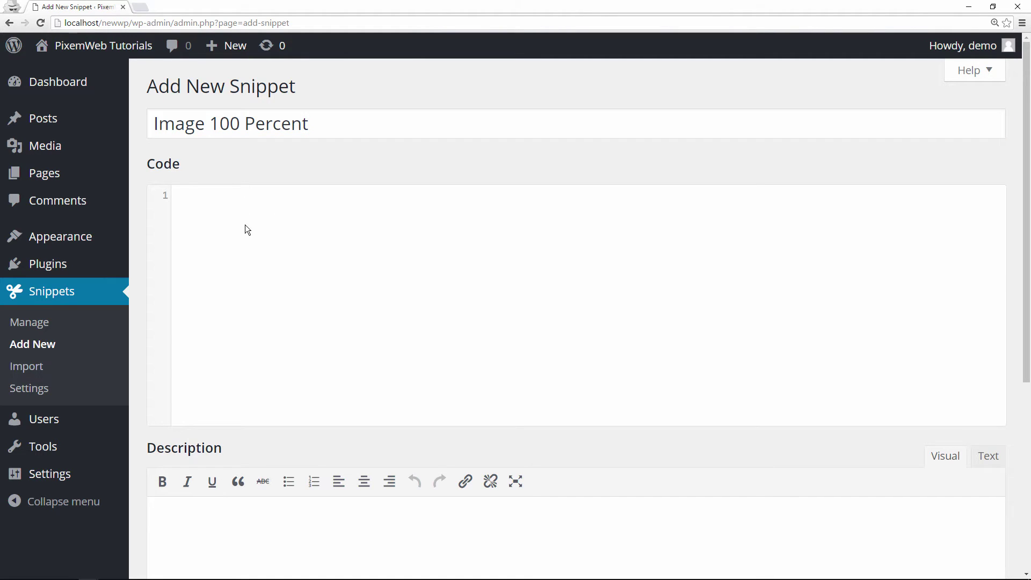
# Enter the code add_filter('jpeg_quality', function($arg){return 100; }); in the snippet
pyautogui.write('add')
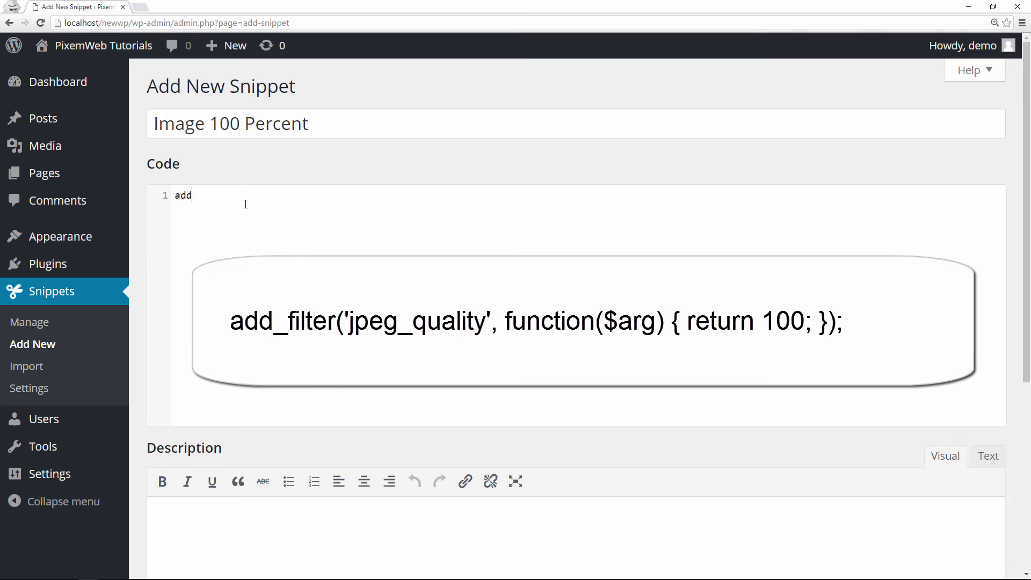
pyautogui.write('_filter')
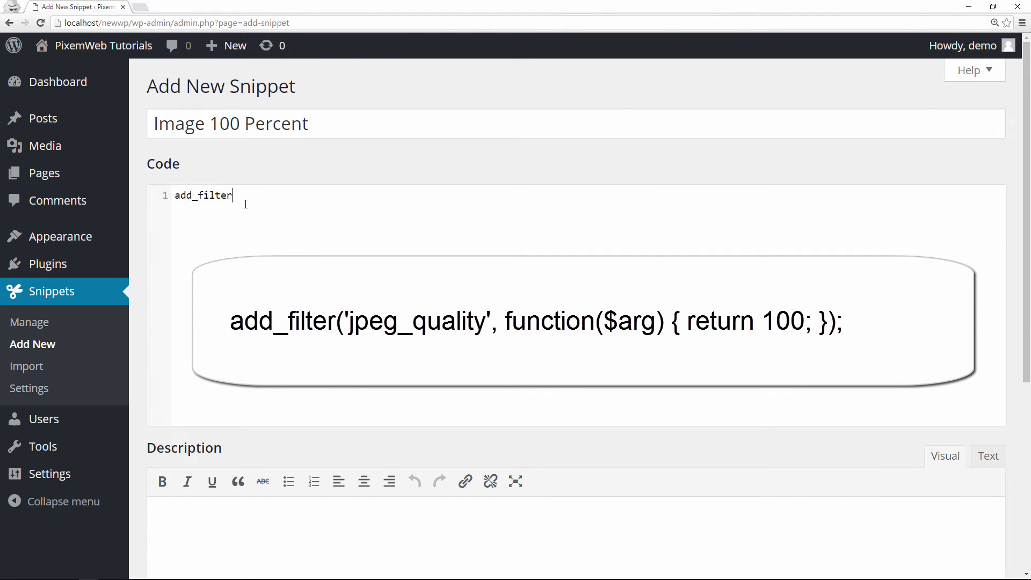
pyautogui.write('();')
pyautogui.press('Left')
pyautogui.write("'jpeg_quality")
pyautogui.press('Right')
pyautogui.write(', functio')
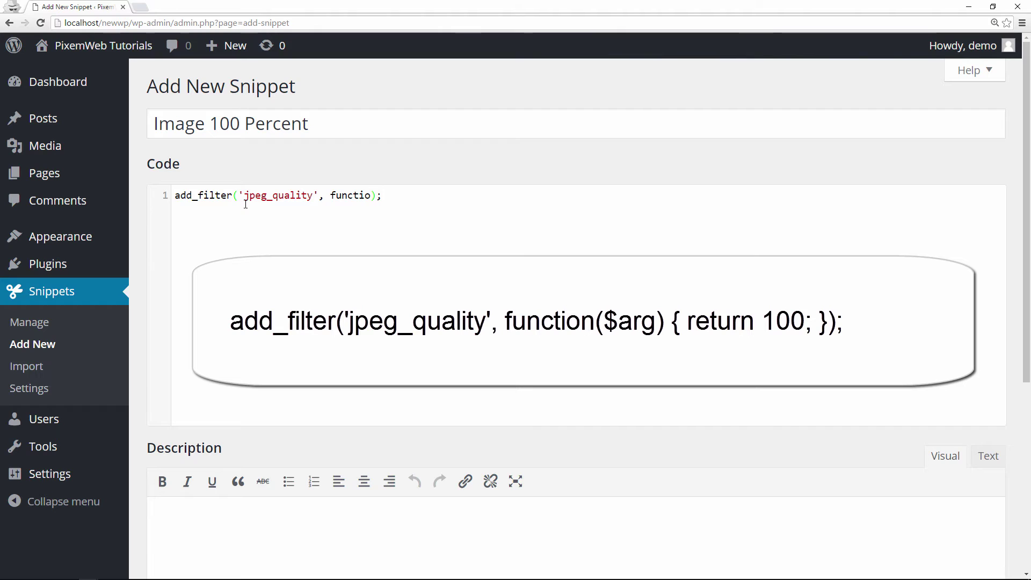
pyautogui.write('n($arg)')
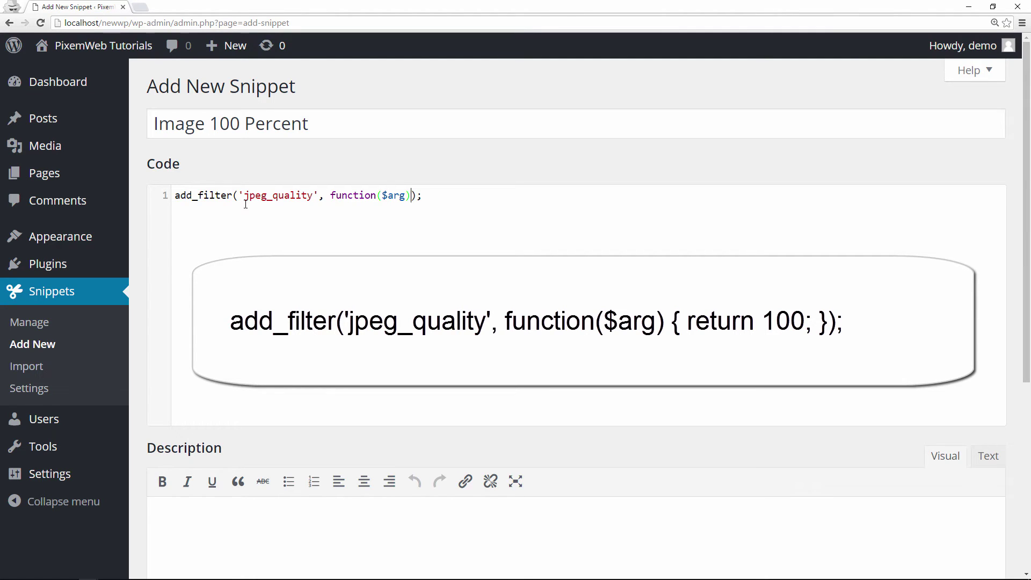
pyautogui.write('{}')
pyautogui.write('return')
pyautogui.write('100')
pyautogui.write(';')
# Save and activate the 'Image 100 Percent' snippet with Save Changes and Activate
pyautogui.scroll(-2, 395, 224)
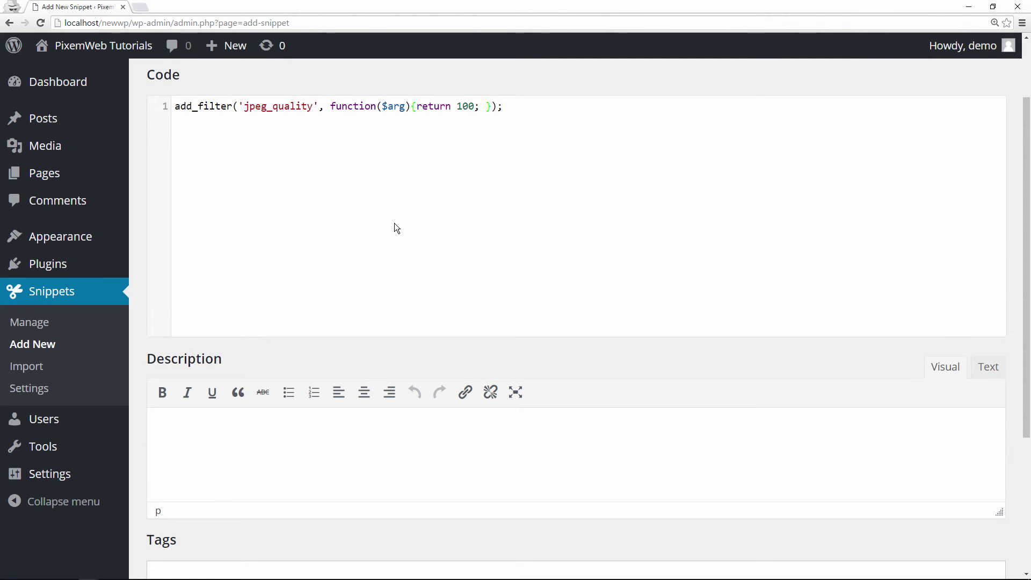
pyautogui.scroll(-4, 394, 224)
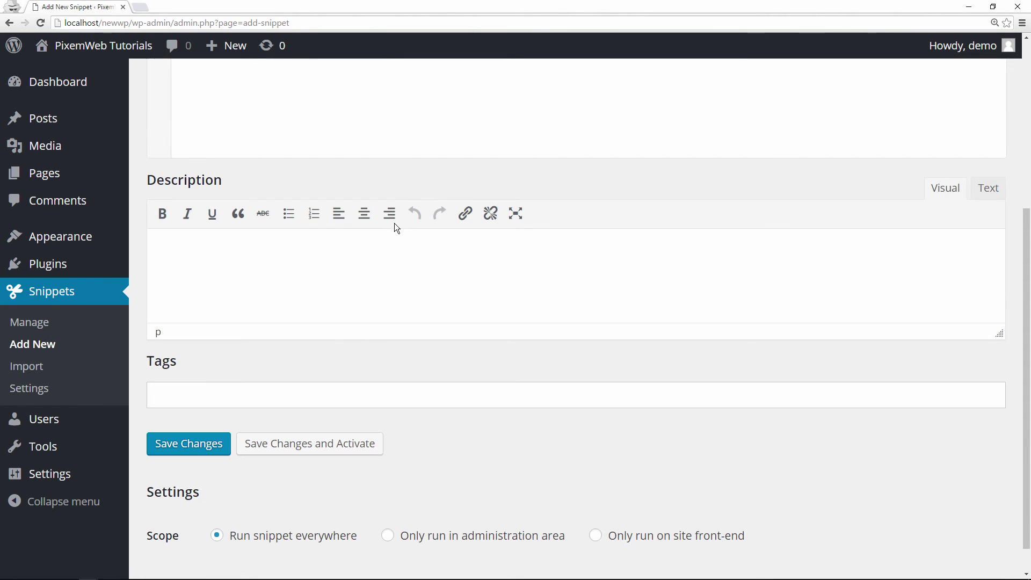
pyautogui.click(313, 449)
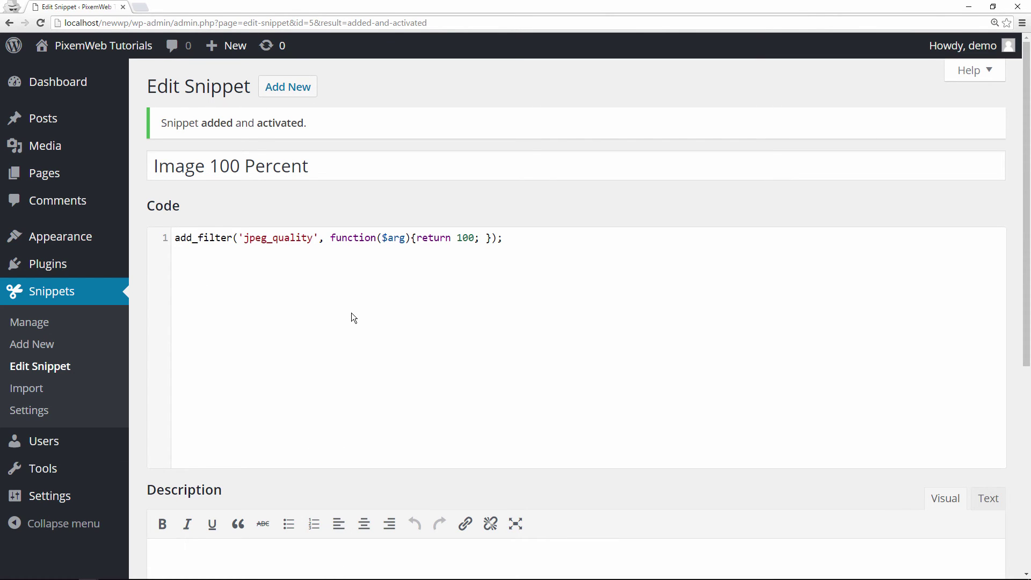
pyautogui.moveTo(75, 240)
pyautogui.scroll(-6, 415, 301)
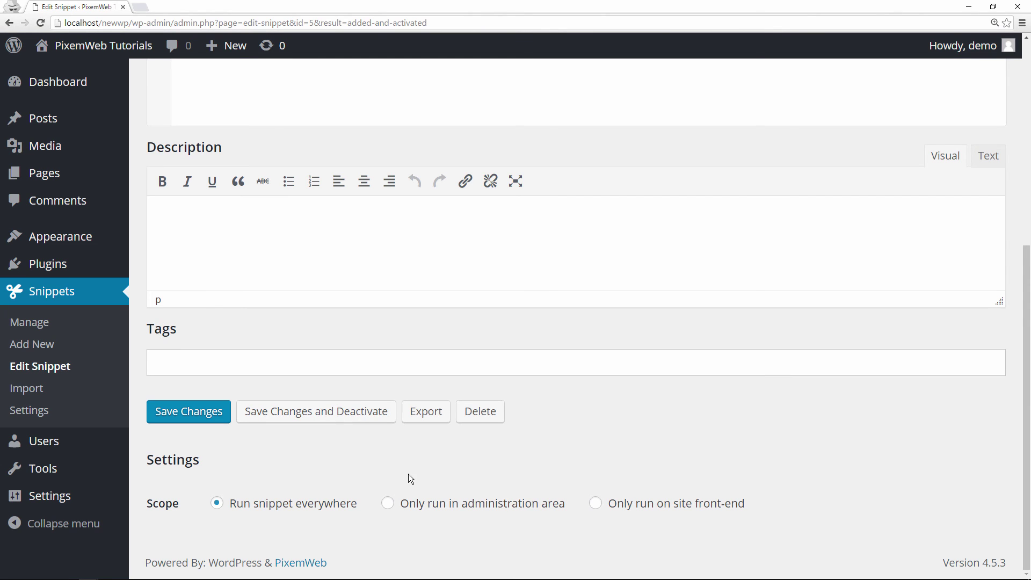
pyautogui.scroll(6, 409, 475)
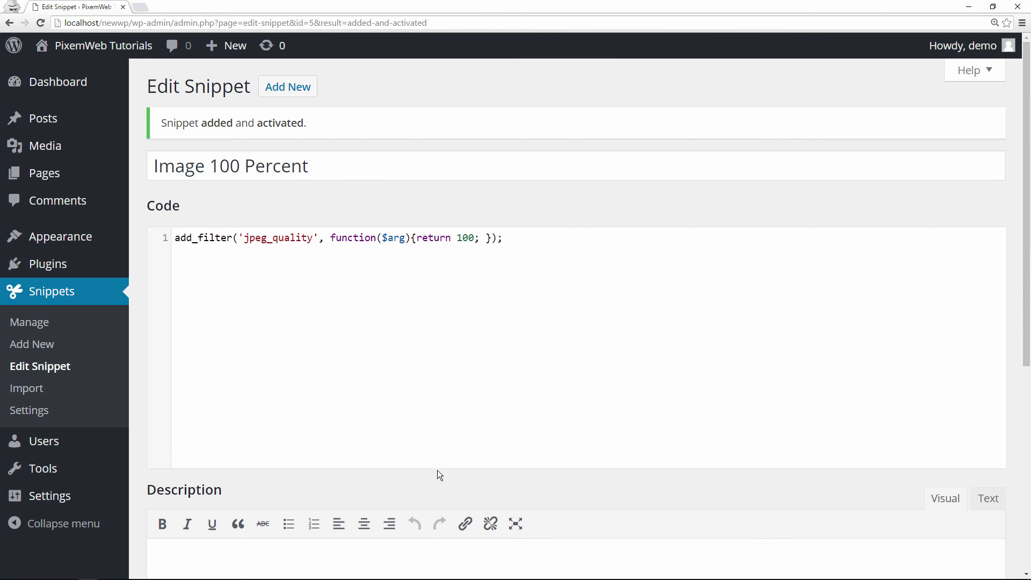